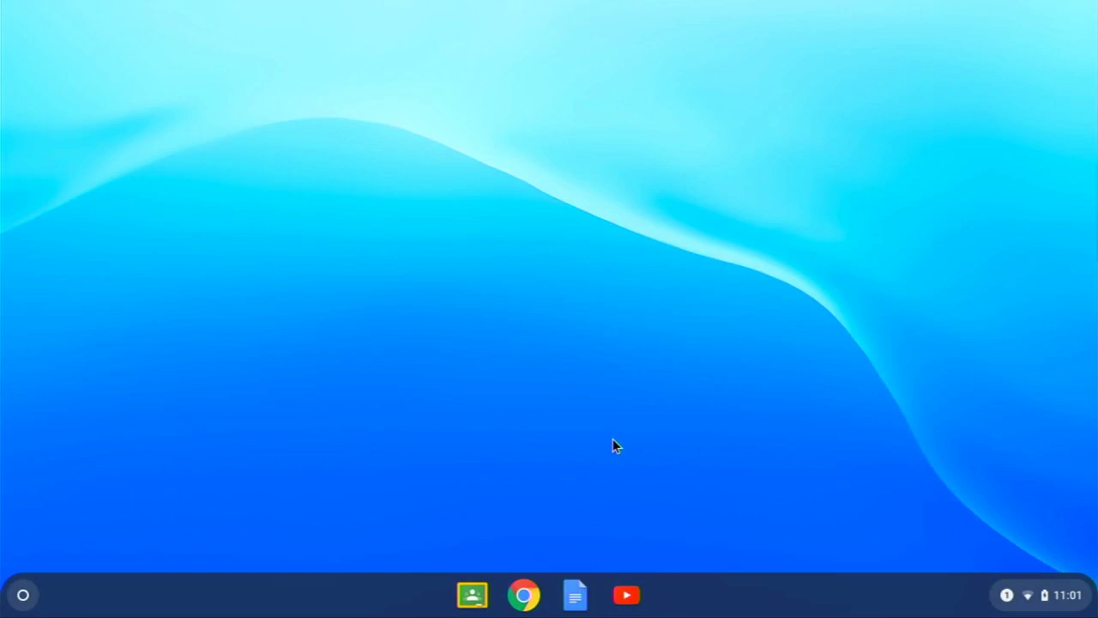
# - Launch Google Classroom and open the PL class card to view its stream
pyautogui.click(473, 595)
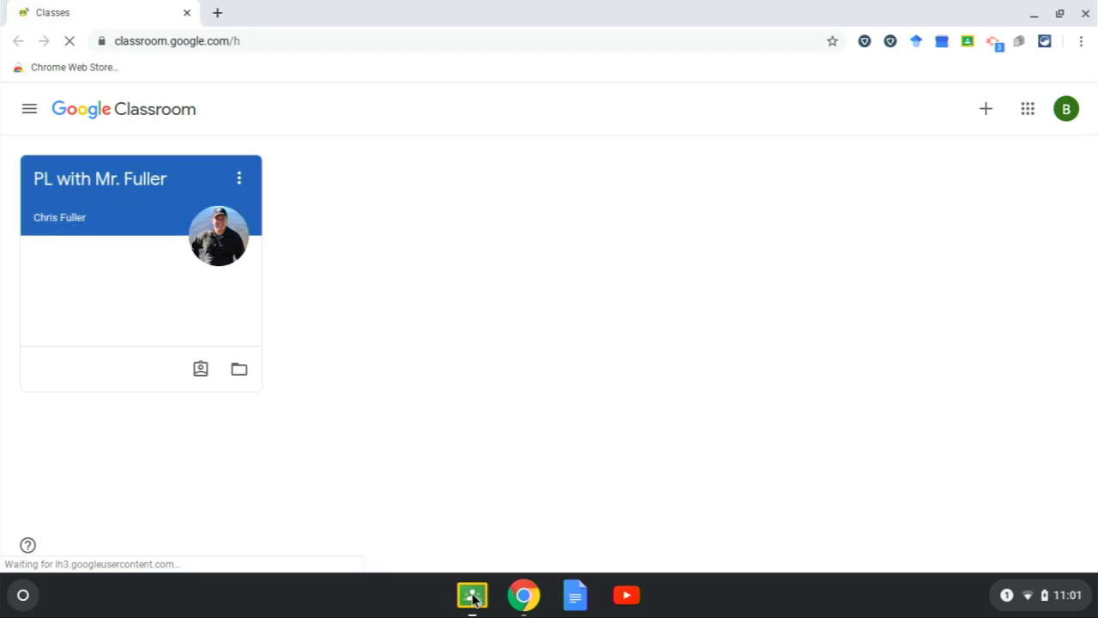
pyautogui.click(100, 186)
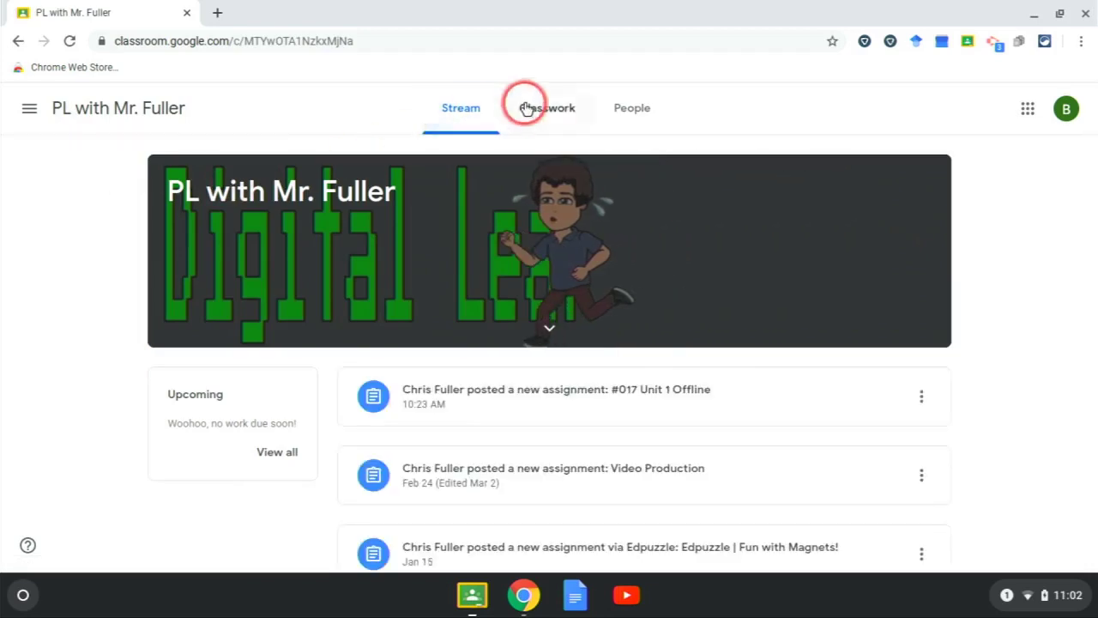
# - Find #017 Unit 1 Offline under the Offline topic in Classwork and view its details
pyautogui.click(559, 117)
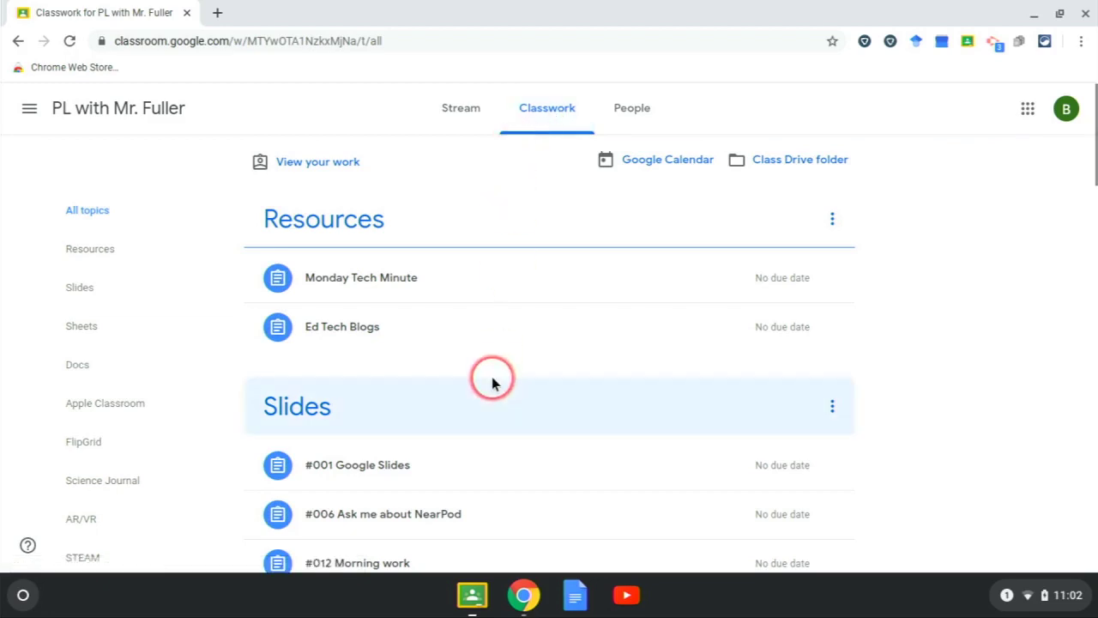
pyautogui.scroll(-5, 493, 380)
pyautogui.scroll(-15, 494, 382)
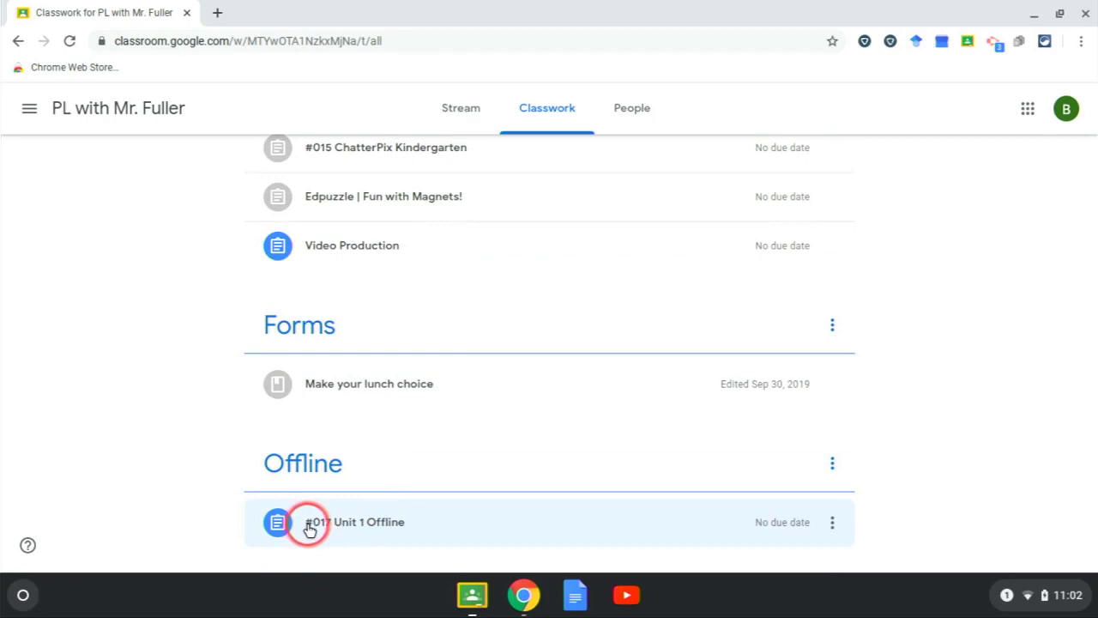
pyautogui.click(377, 525)
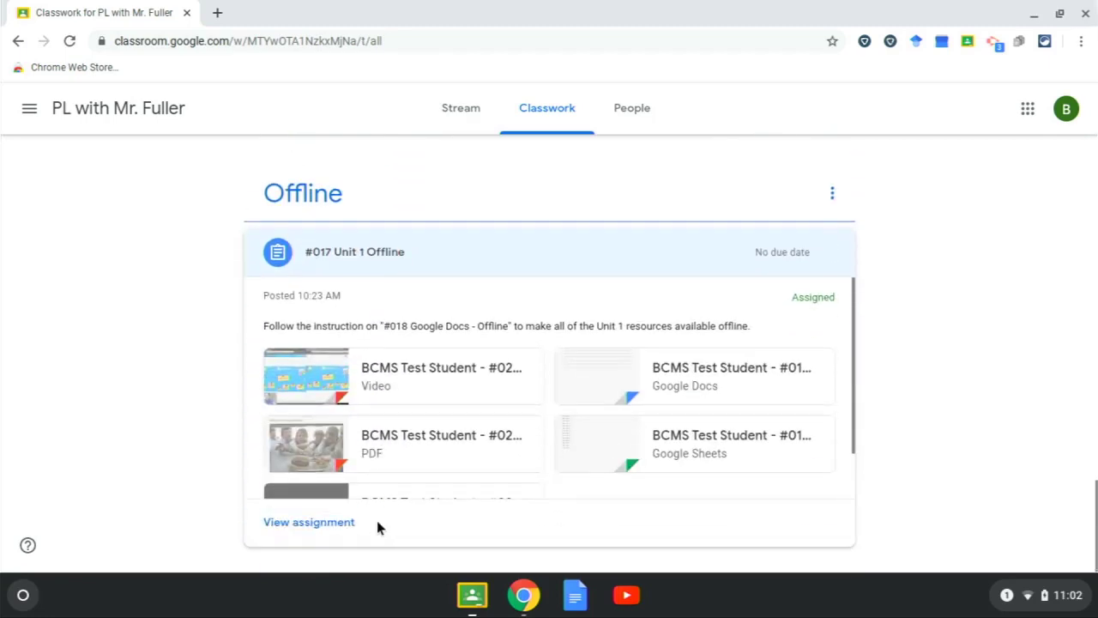
pyautogui.click(297, 525)
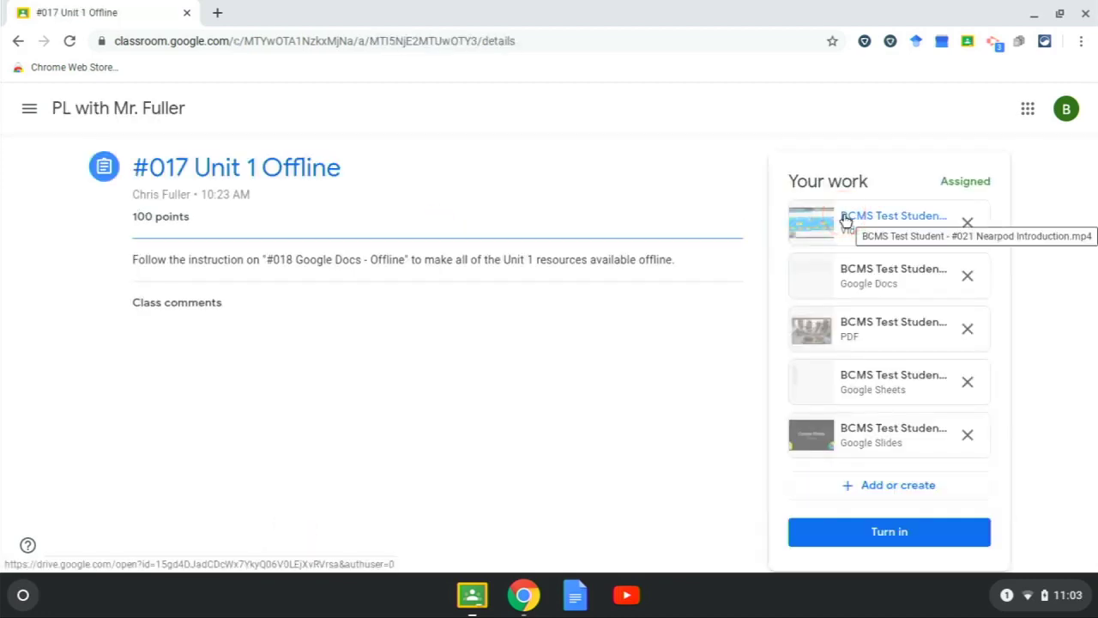
# - Return to the PL class stream, then show its Classwork page from the top
pyautogui.click(854, 268)
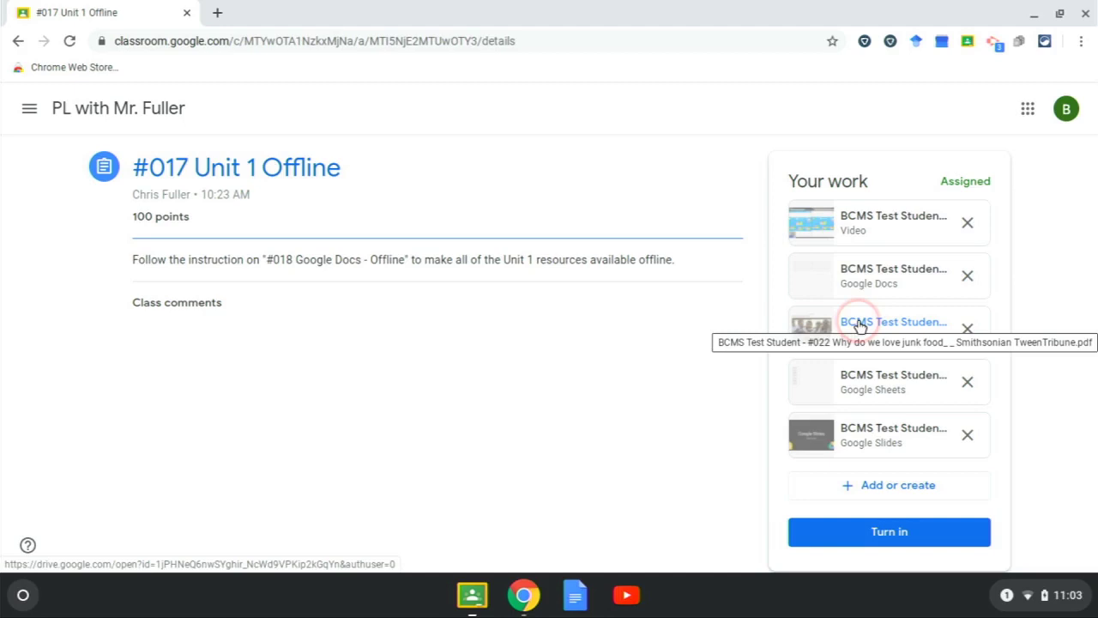
pyautogui.click(860, 373)
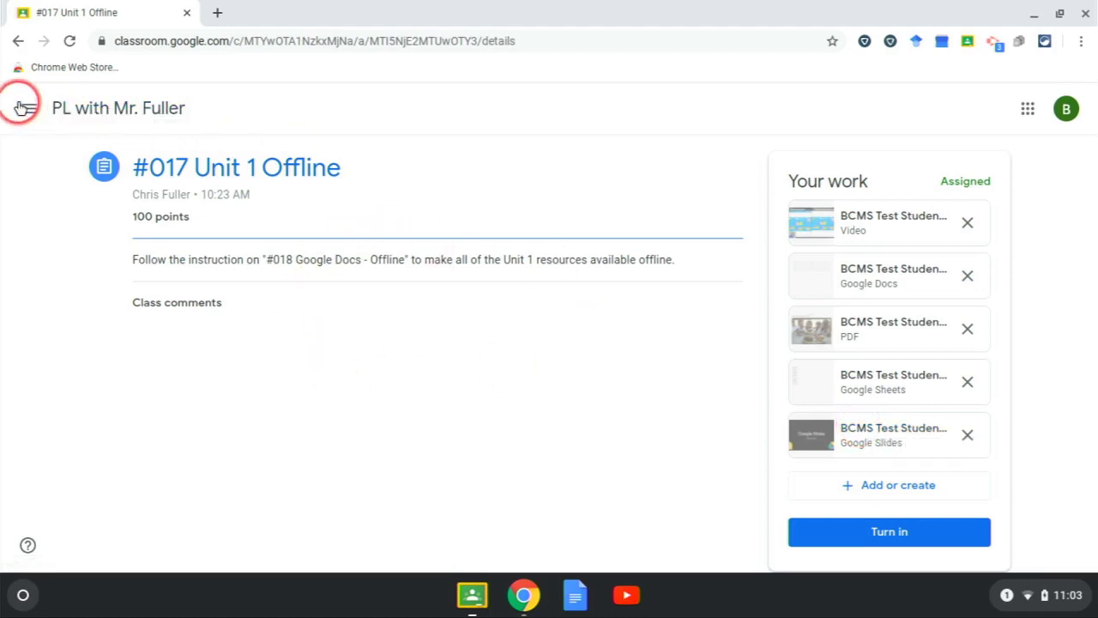
pyautogui.click(118, 114)
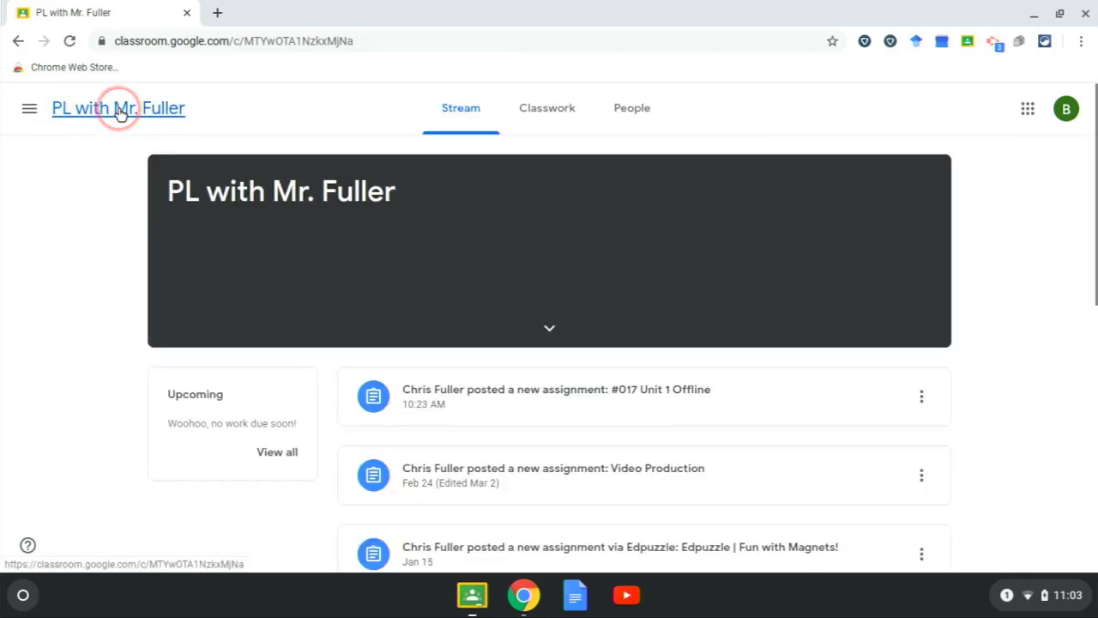
pyautogui.click(544, 113)
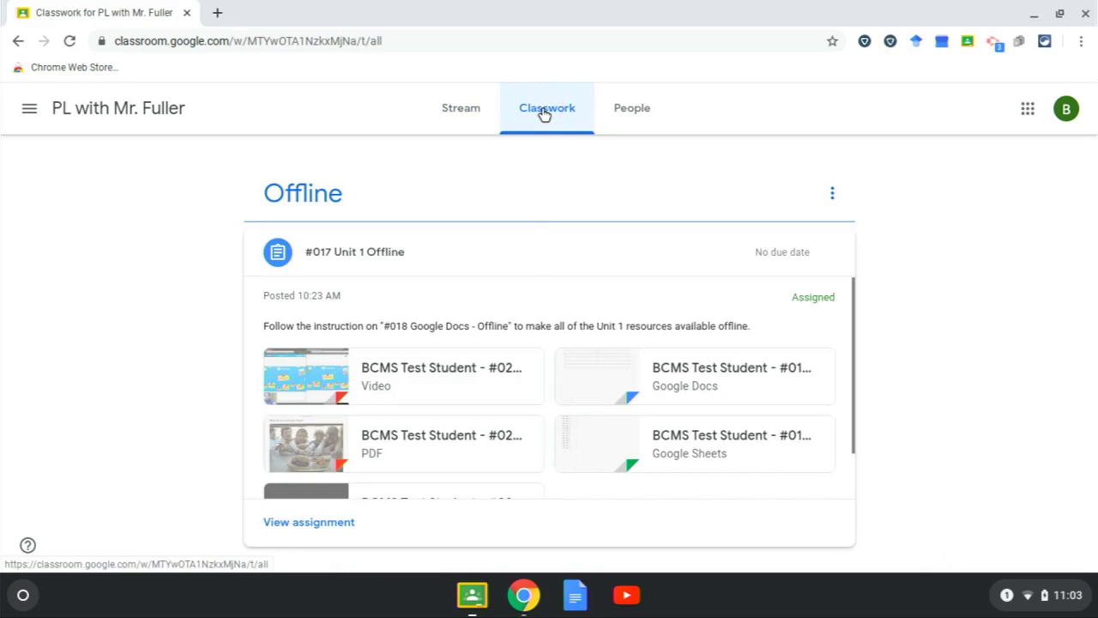
pyautogui.click(863, 228)
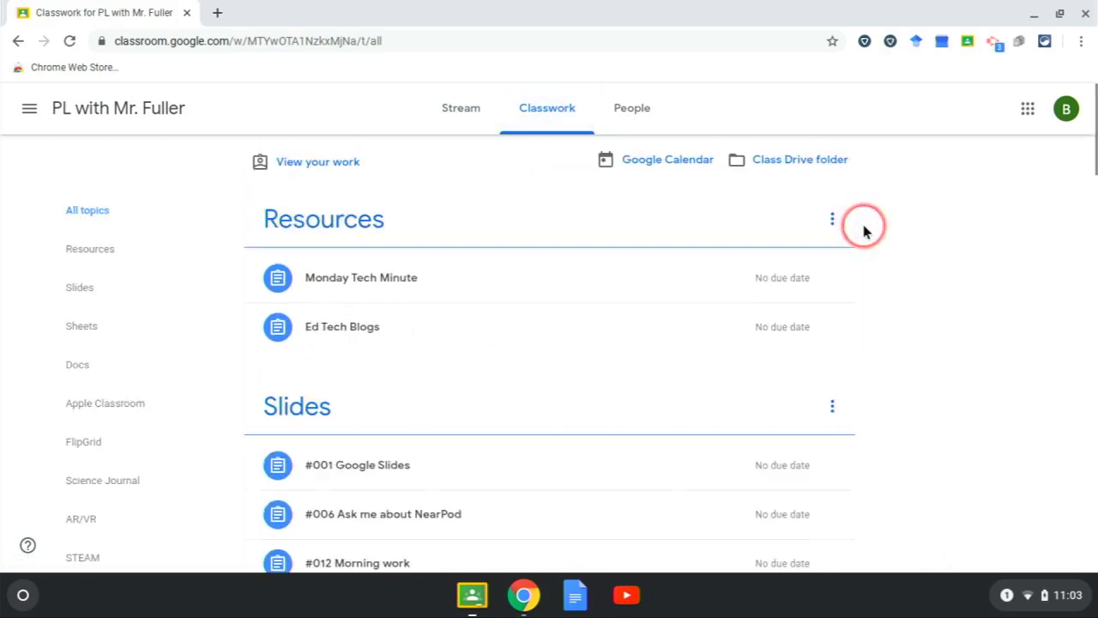
# - Open the Class Drive folder and scroll through its Docs, Sheets, Slides, video and PDF files
pyautogui.click(779, 167)
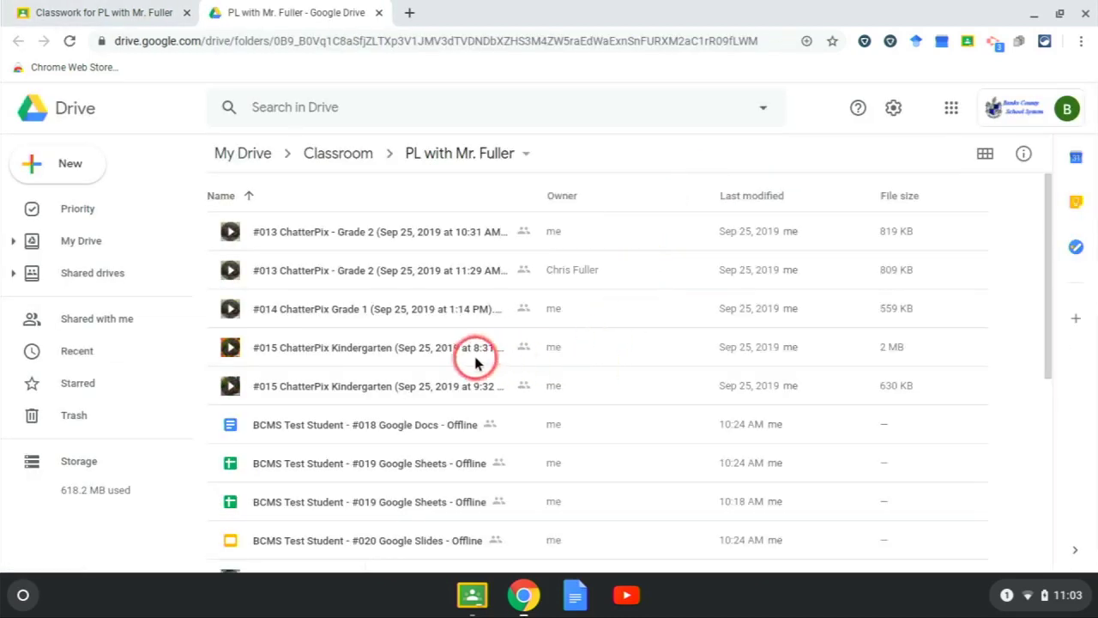
pyautogui.scroll(-3, 400, 351)
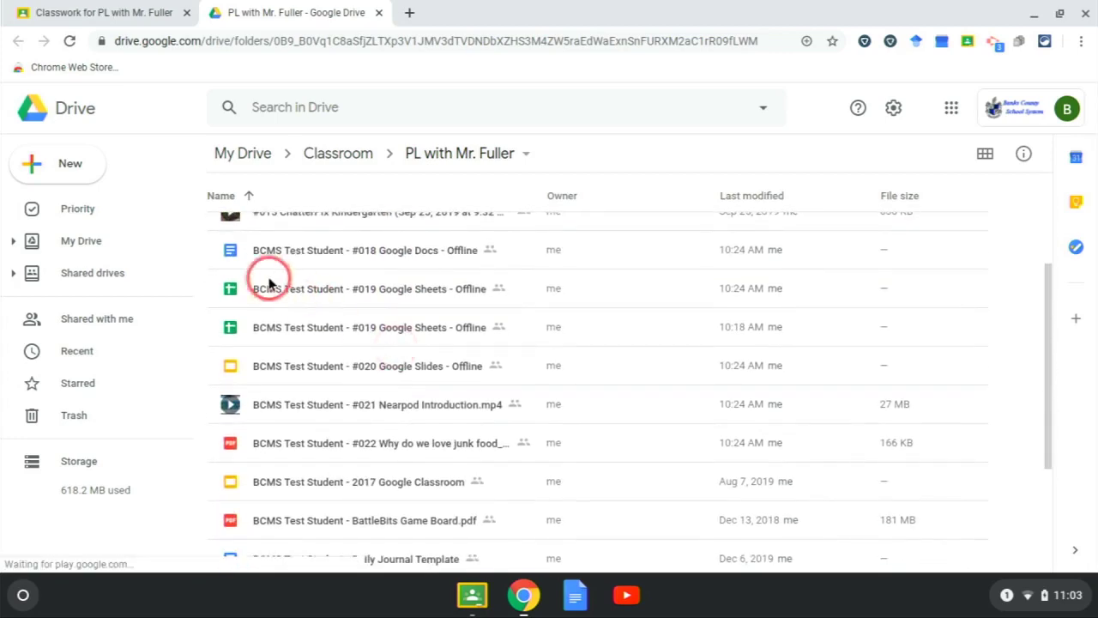
pyautogui.scroll(3, 352, 252)
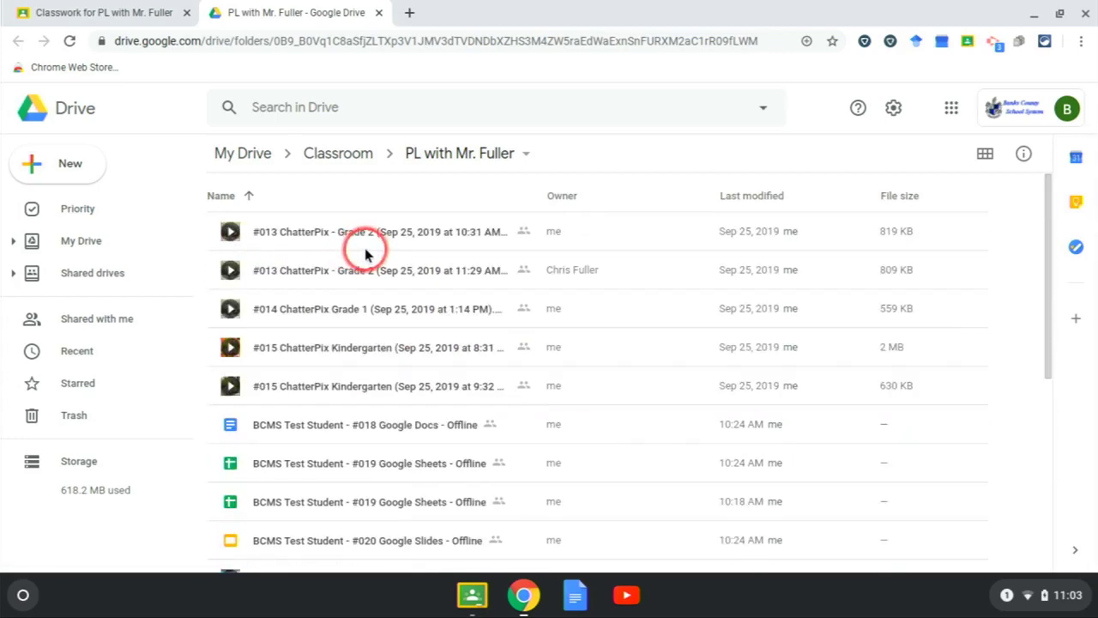
pyautogui.scroll(-4, 386, 394)
pyautogui.scroll(2, 384, 399)
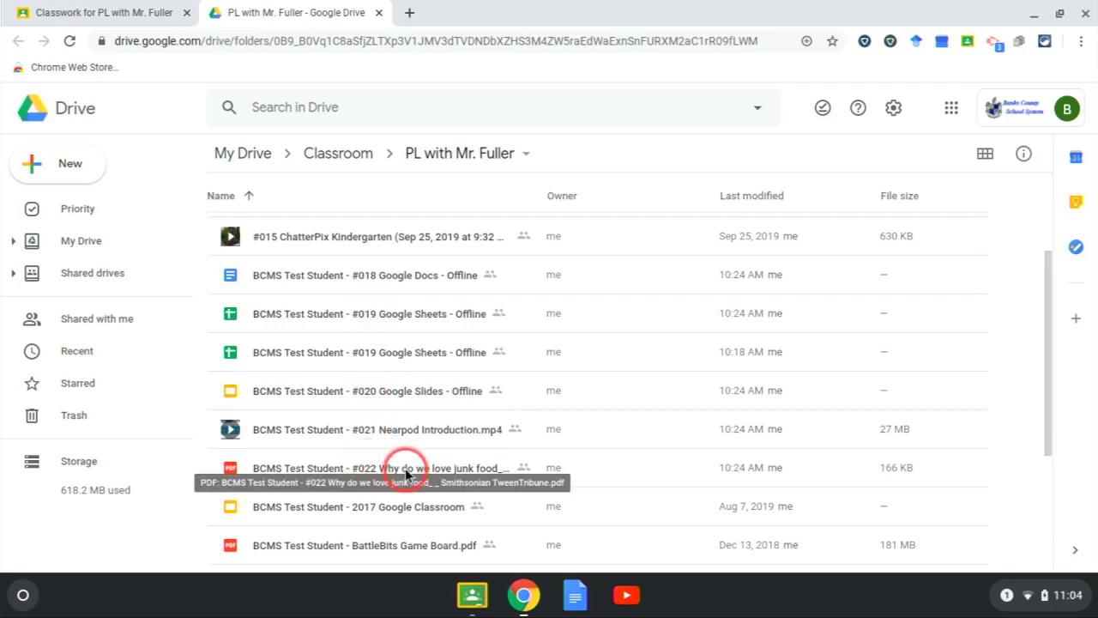
# - Make the #018 Google Docs, #019 Google Sheets and #020 Google Slides copies available offline
pyautogui.rightClick(371, 280)
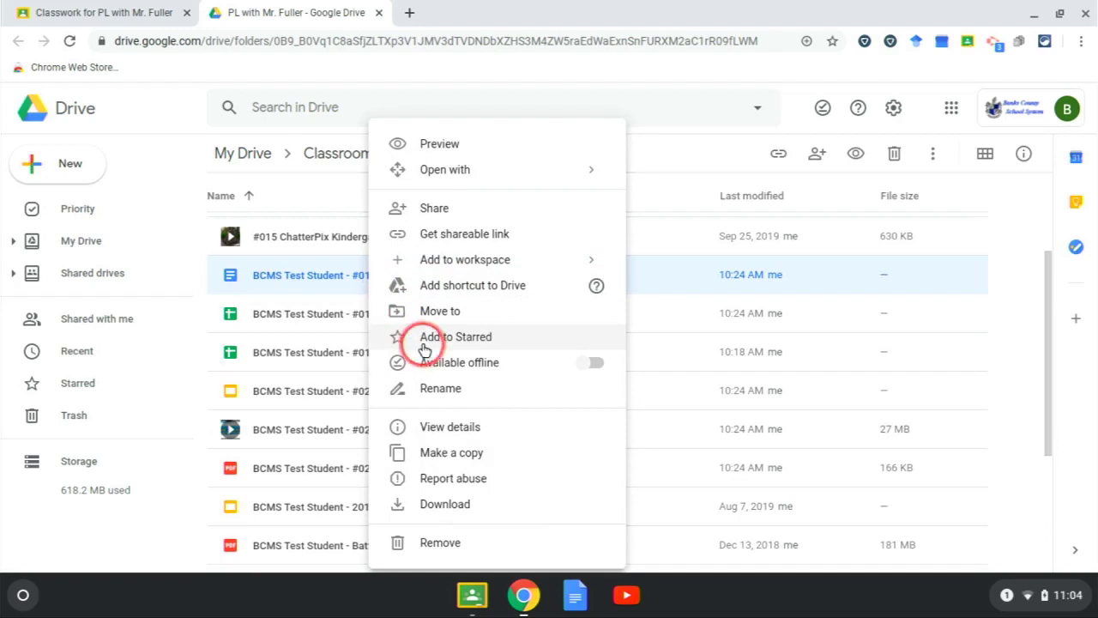
pyautogui.click(597, 363)
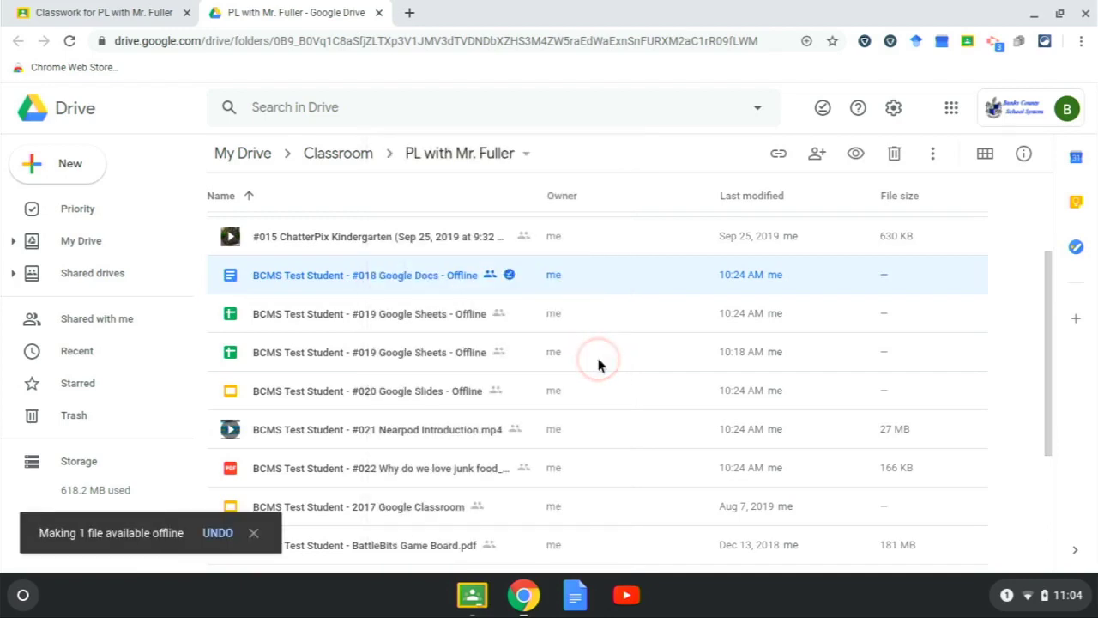
pyautogui.rightClick(388, 317)
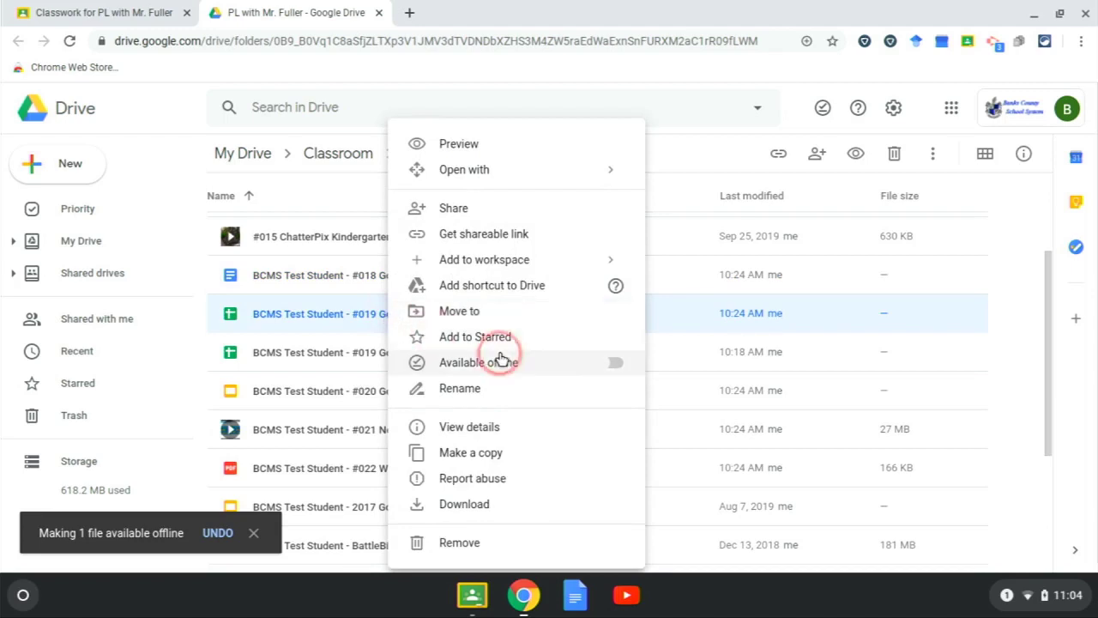
pyautogui.click(601, 366)
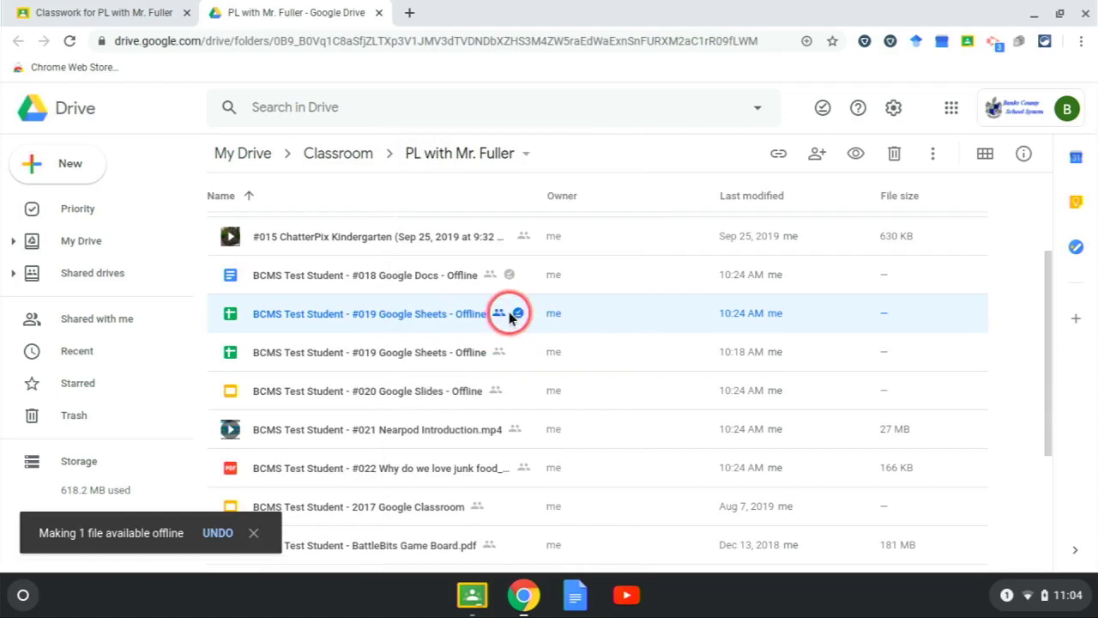
pyautogui.rightClick(389, 392)
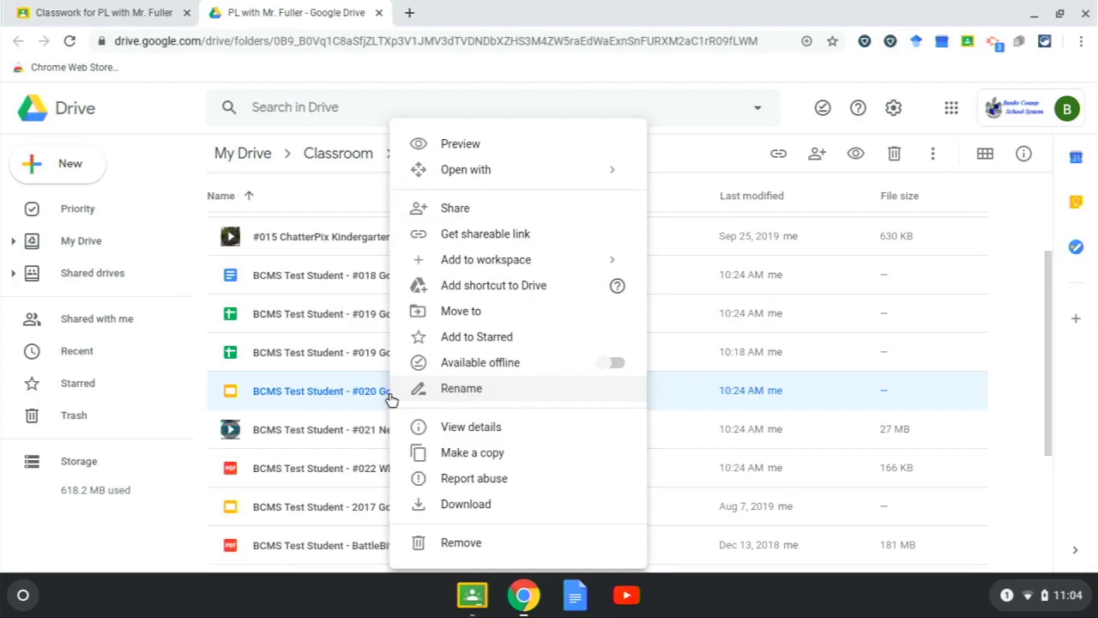
pyautogui.click(608, 364)
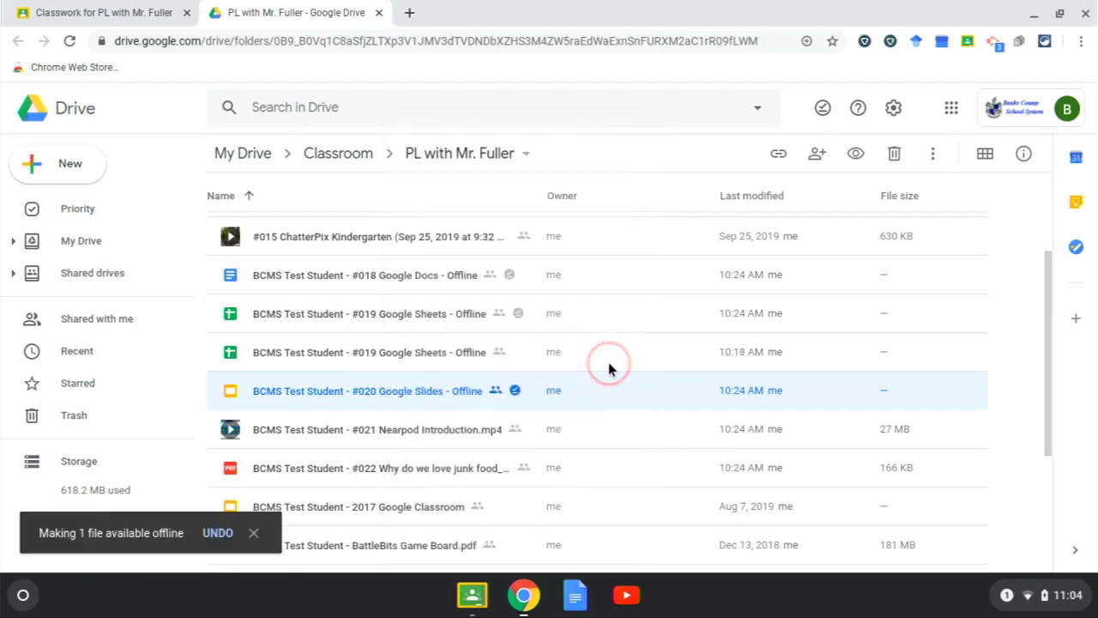
pyautogui.scroll(-3, 343, 355)
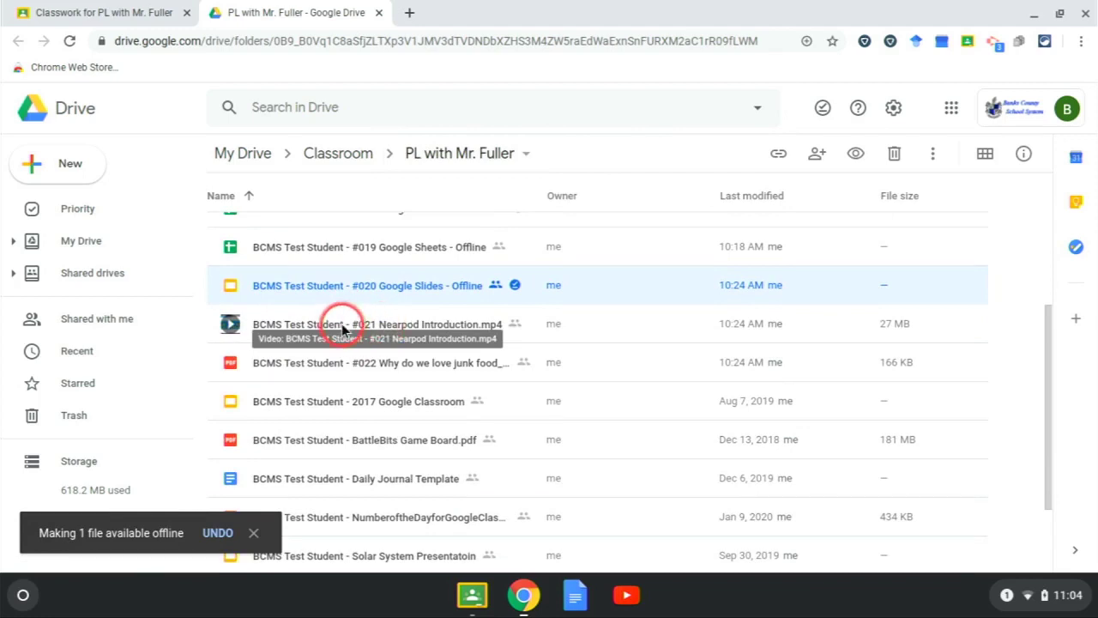
# - Download the #021 Nearpod Introduction.mp4 video and the #022 junk food PDF, then show them in their folder
pyautogui.rightClick(396, 325)
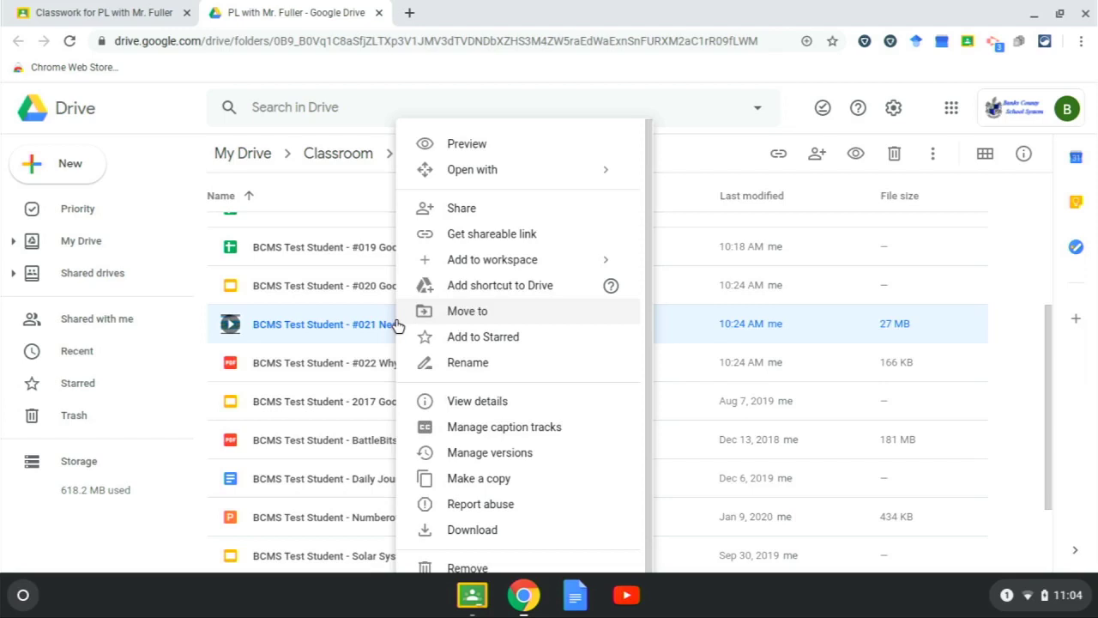
pyautogui.click(474, 529)
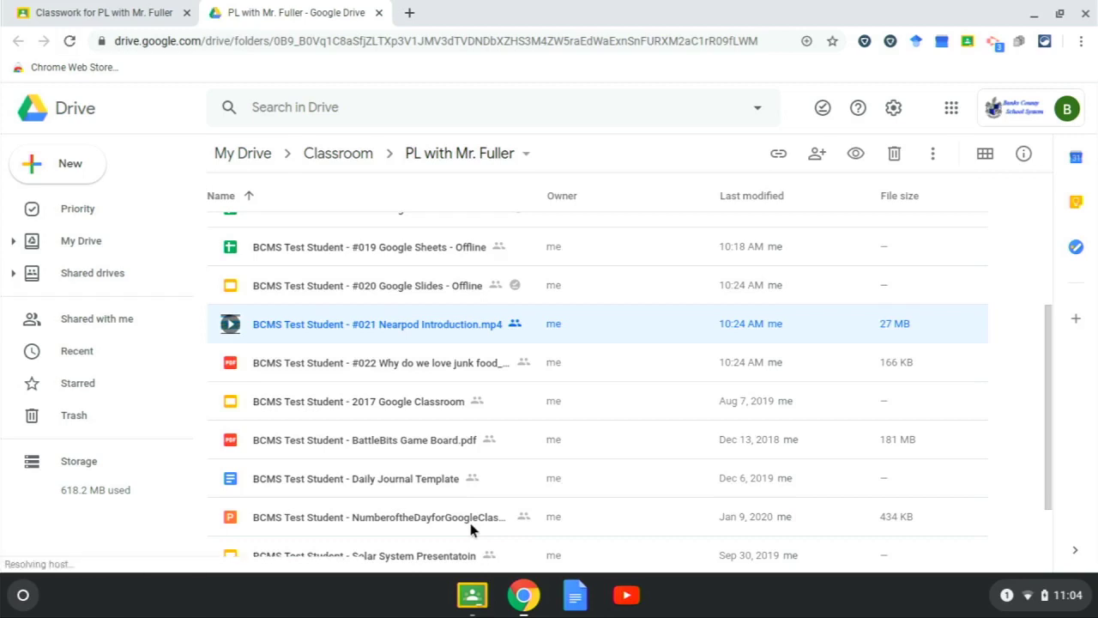
pyautogui.click(393, 367)
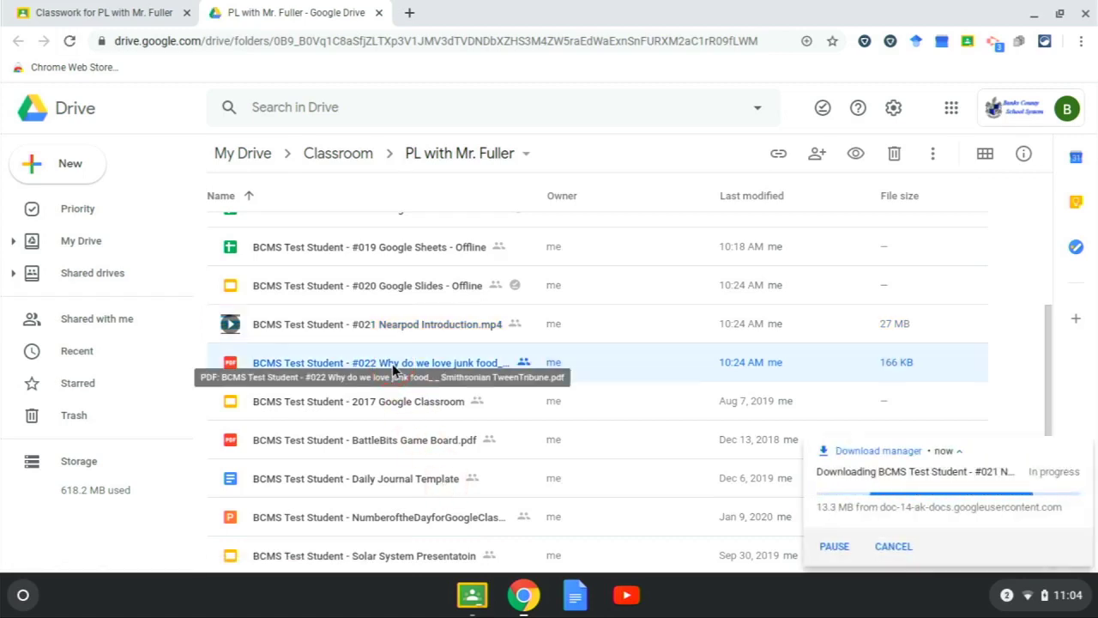
pyautogui.rightClick(393, 364)
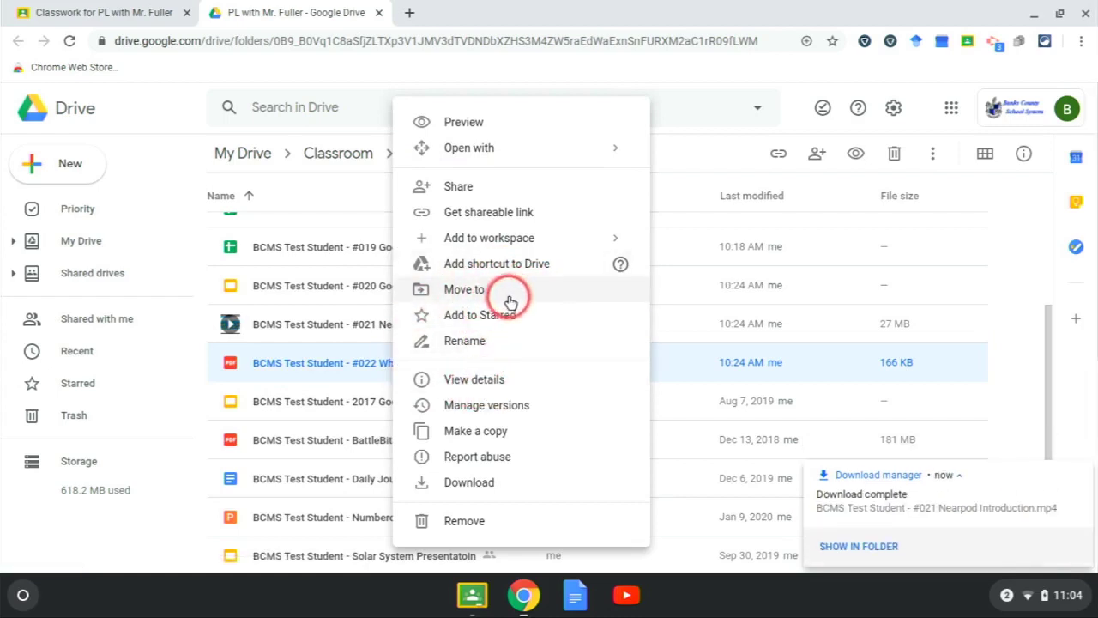
pyautogui.click(466, 482)
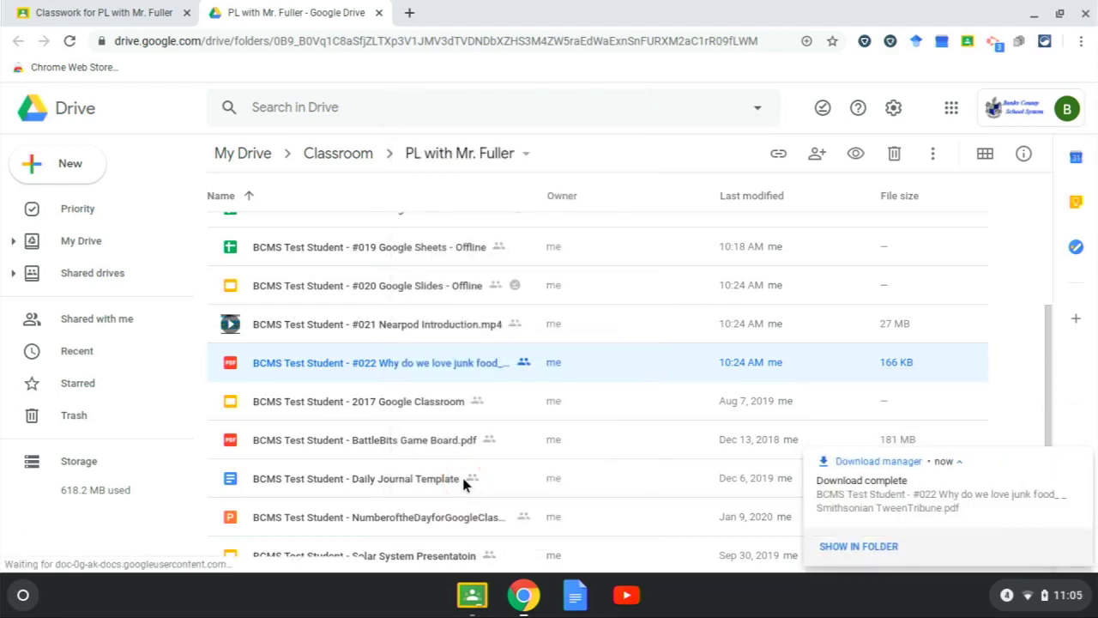
pyautogui.click(861, 545)
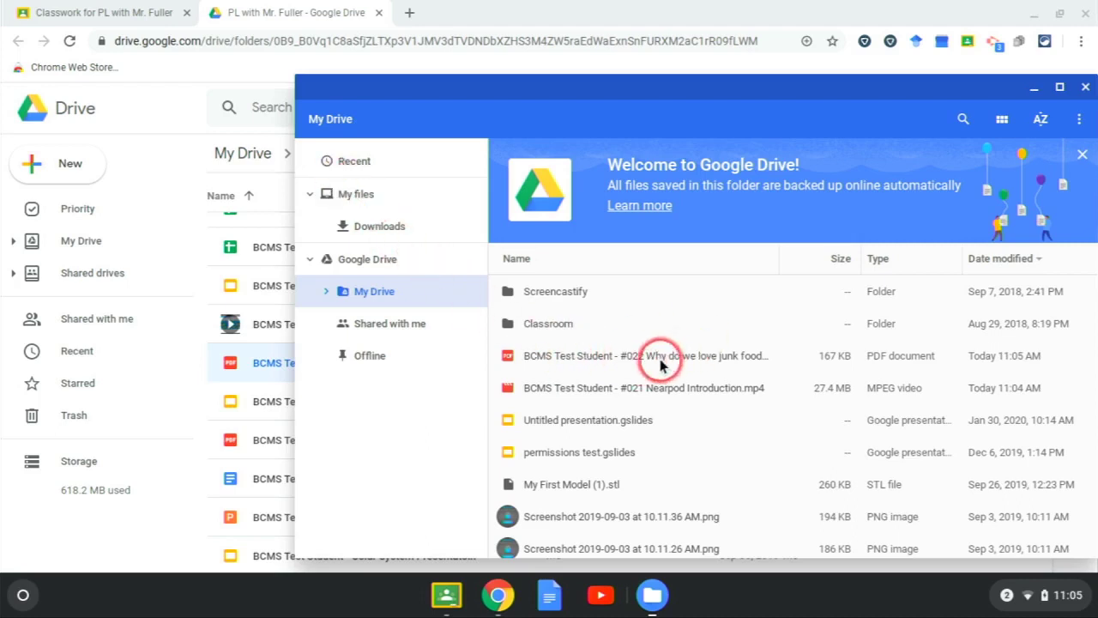
# - Turn Wi-Fi off from quick settings so the Chromebook goes offline
pyautogui.click(1040, 603)
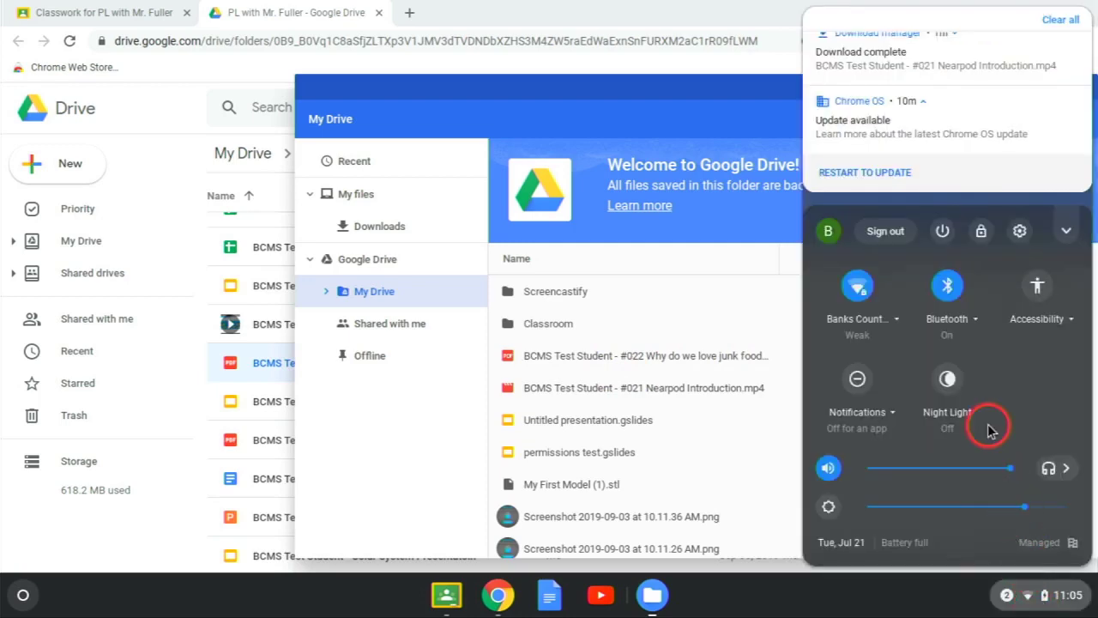
pyautogui.click(869, 324)
pyautogui.click(1066, 282)
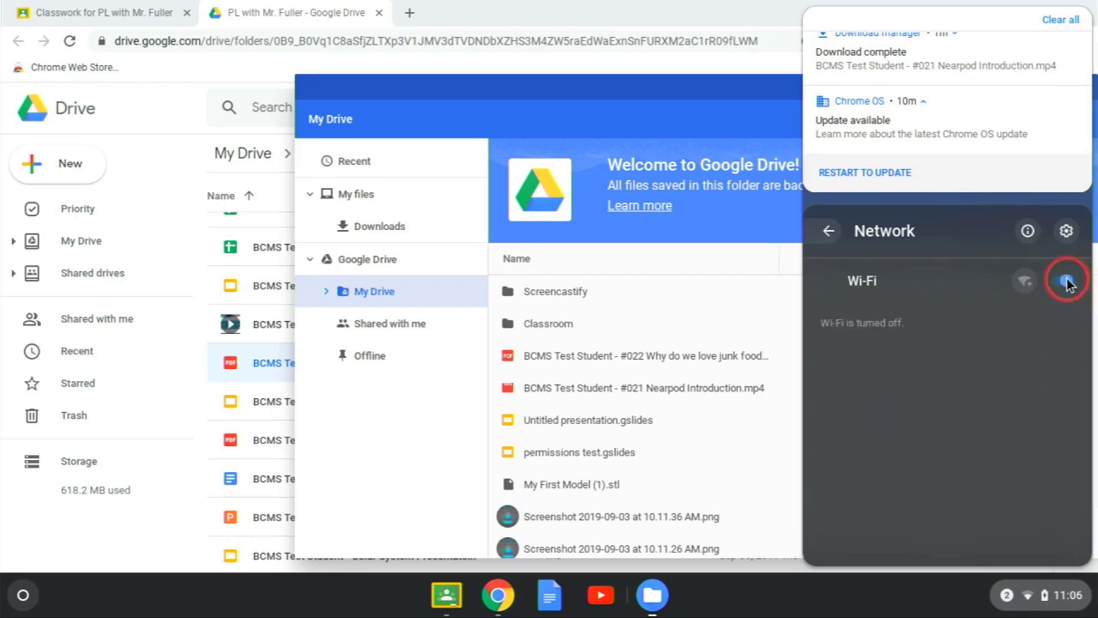
pyautogui.click(713, 88)
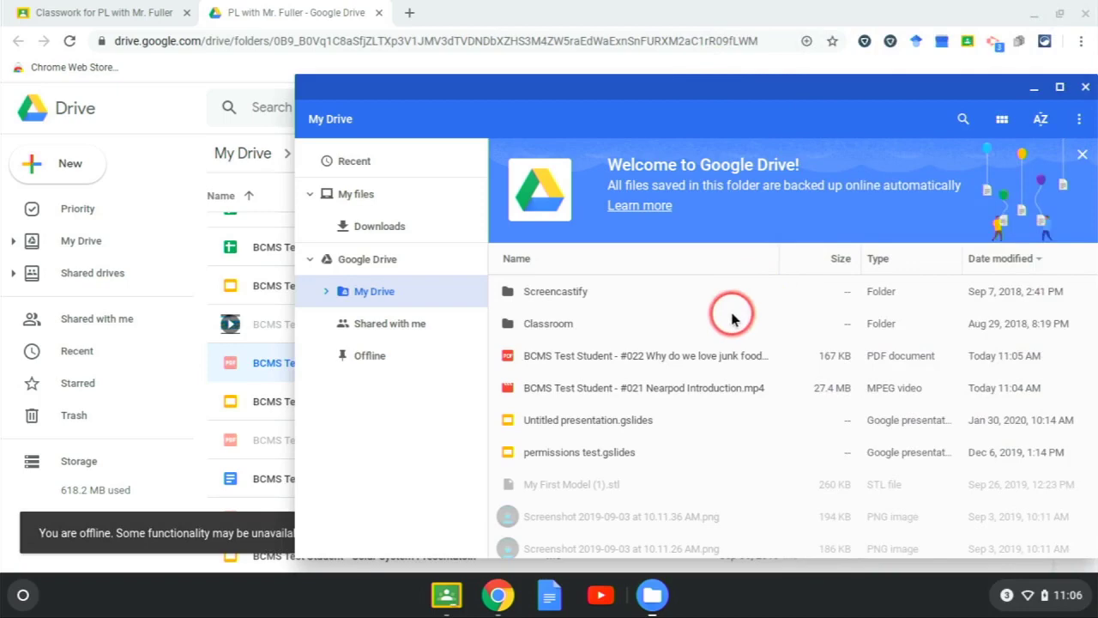
# - Open the #022 Why do we love junk food PDF offline and read down to page 2
pyautogui.doubleClick(645, 355)
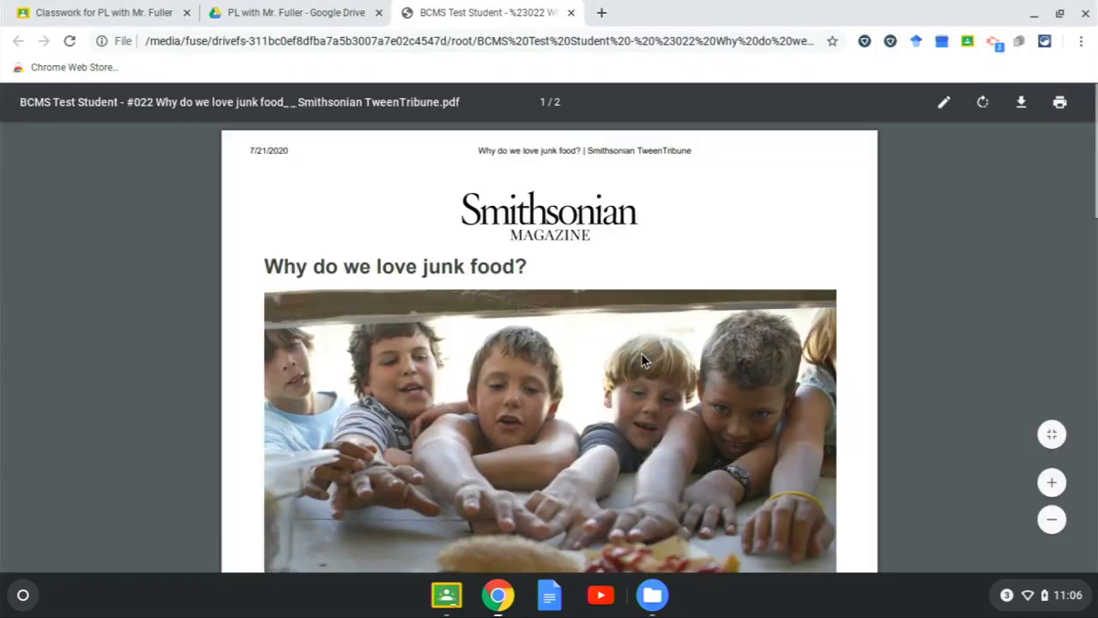
pyautogui.scroll(-10, 518, 322)
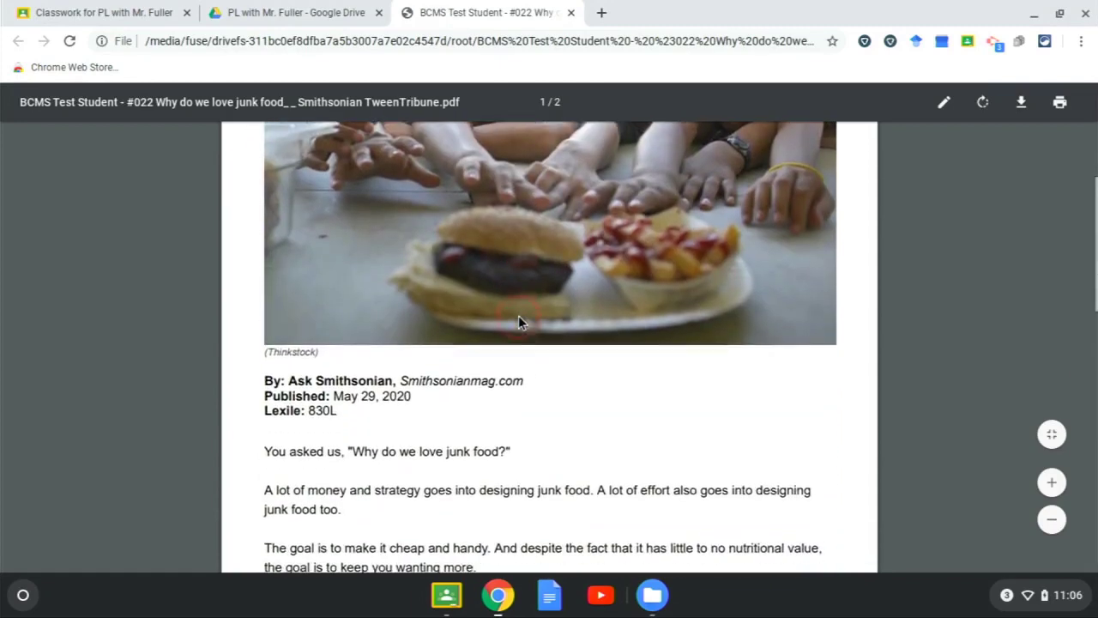
pyautogui.click(290, 11)
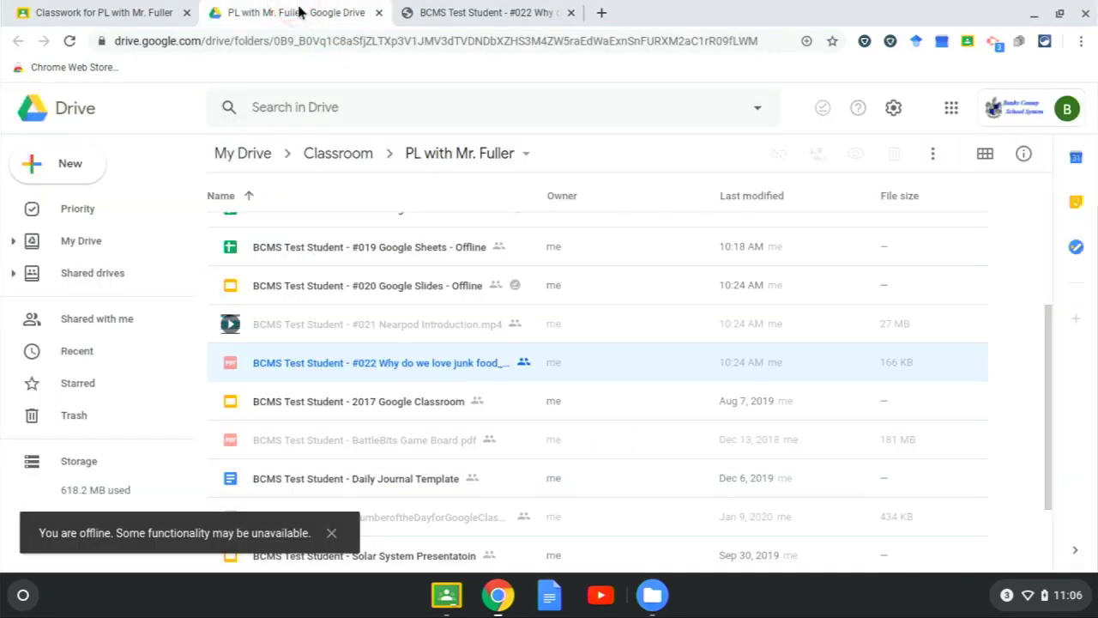
pyautogui.click(448, 11)
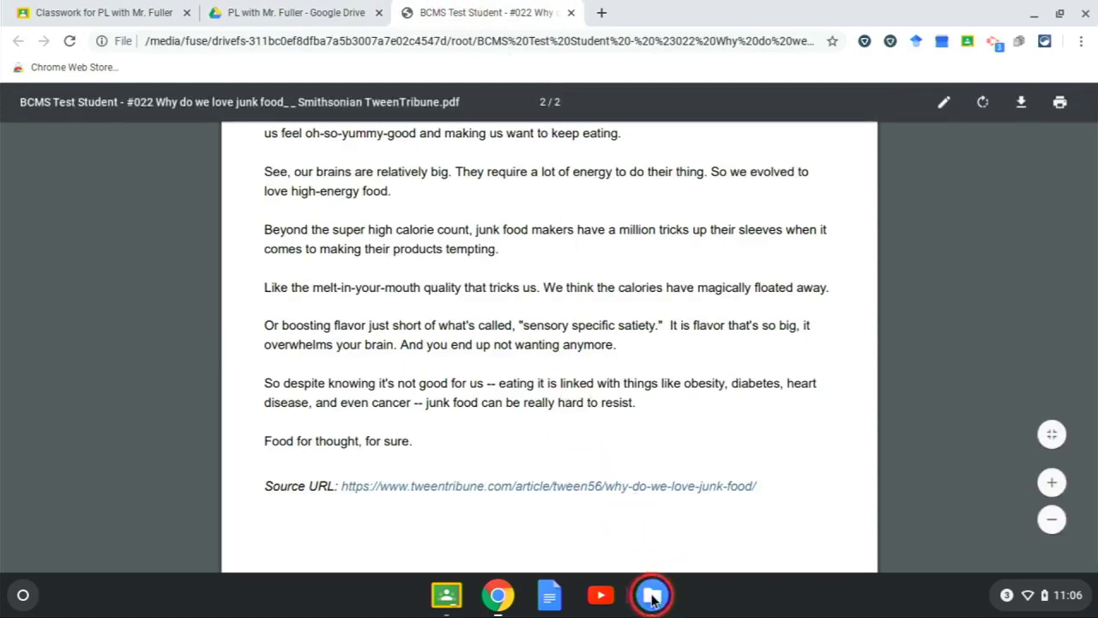
# - Play the #021 Nearpod Introduction.mp4 video offline from the Files window
pyautogui.click(652, 596)
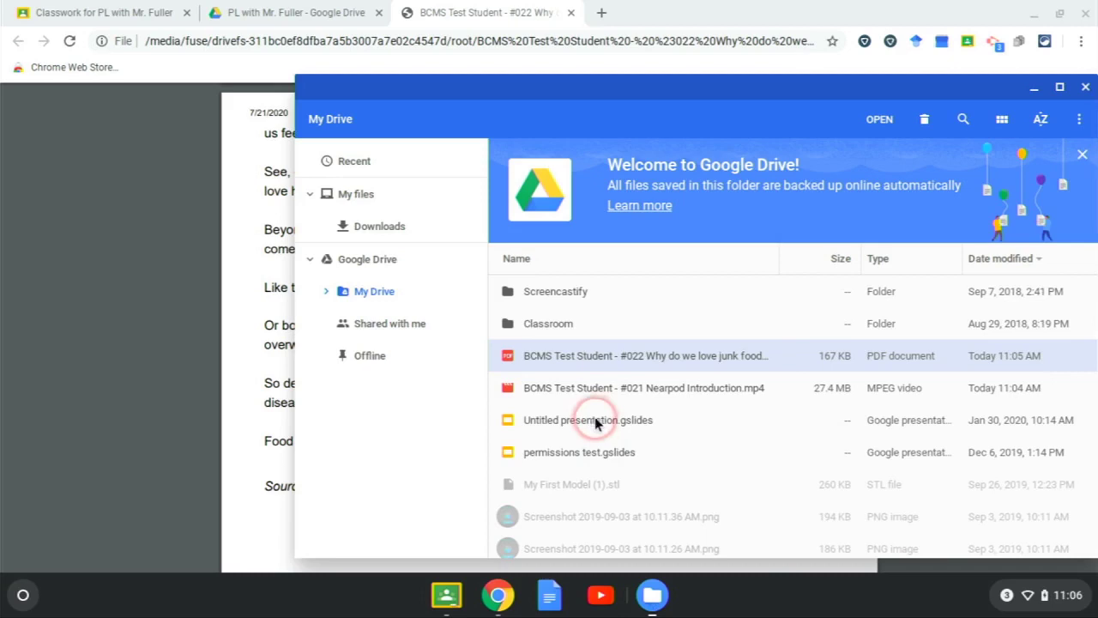
pyautogui.doubleClick(589, 386)
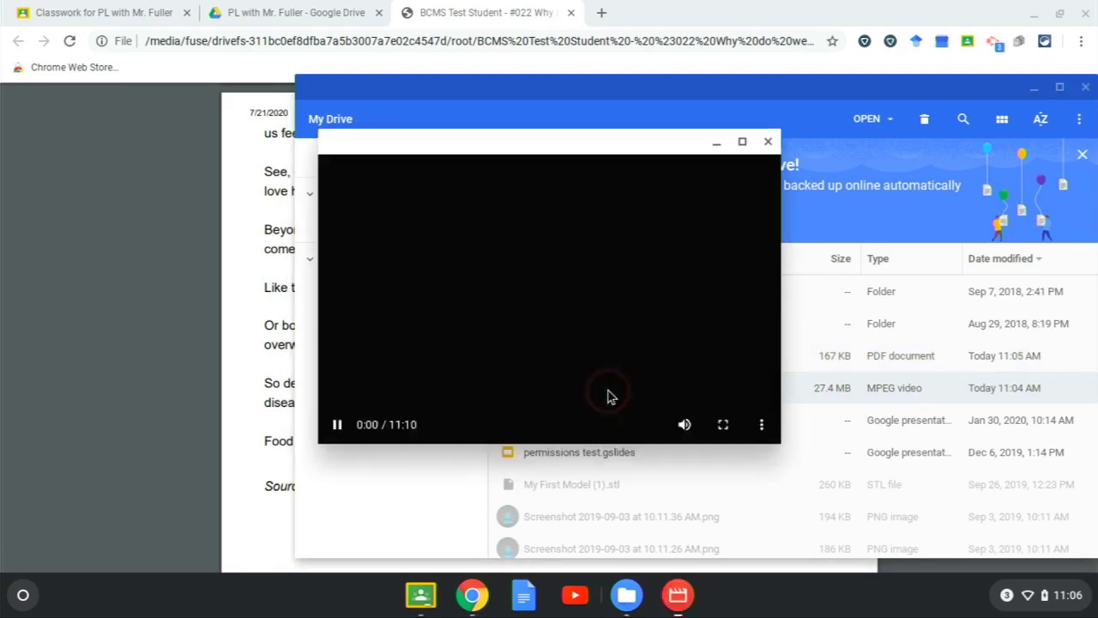